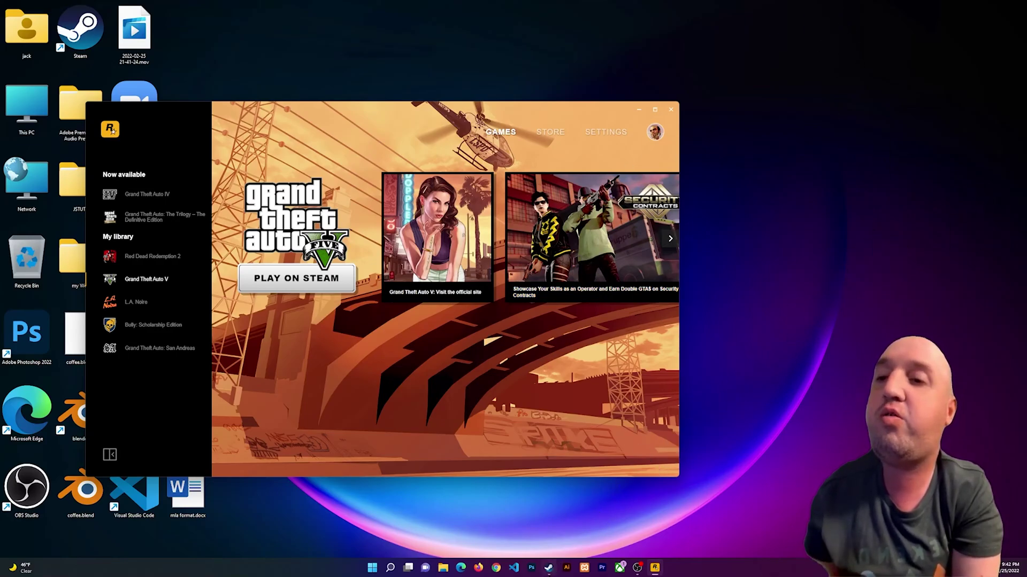
Open Grand Theft Auto V's Steam properties and view its Updates and Local Files pages
click(549, 568)
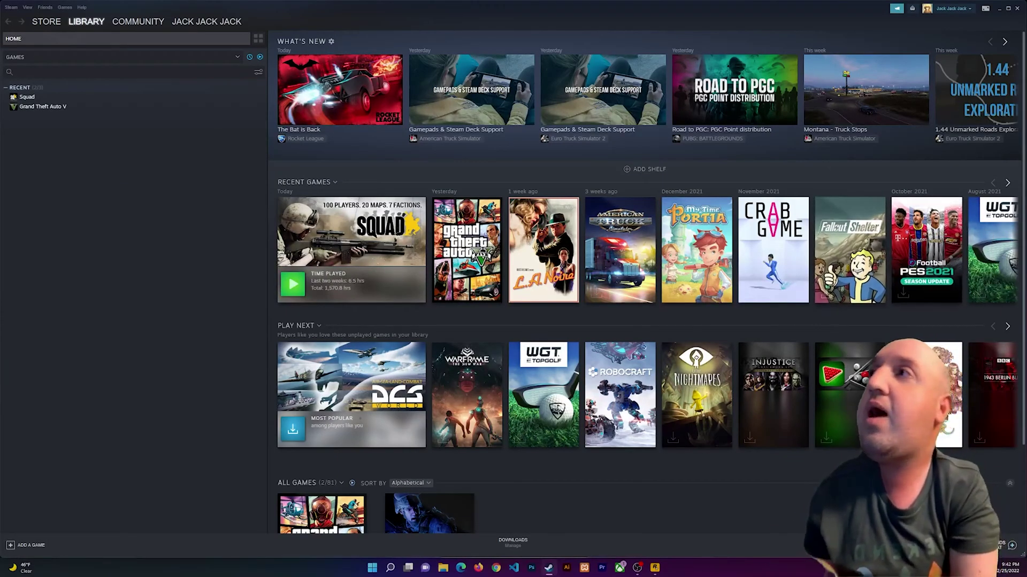
right_click(49, 110)
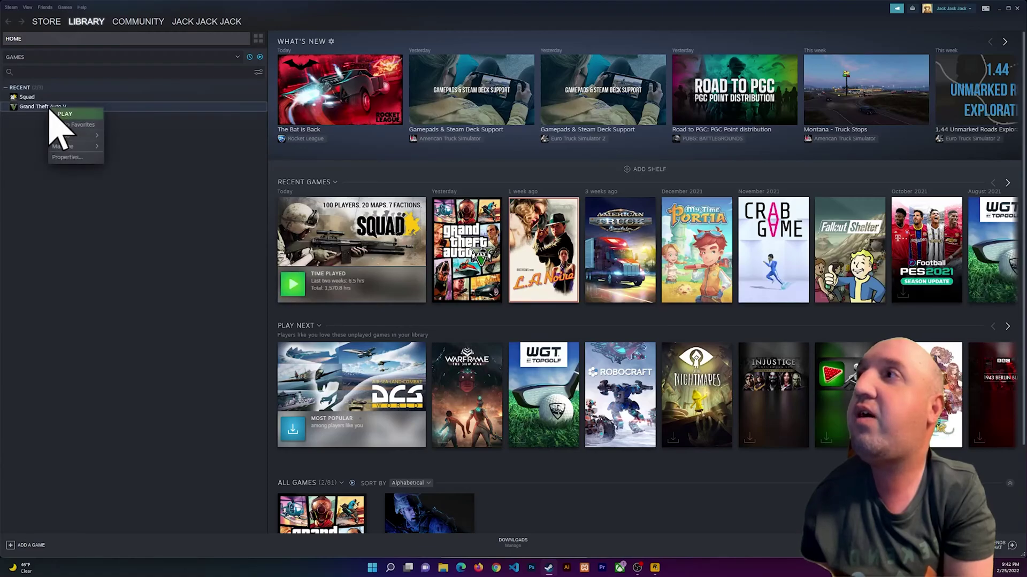
click(76, 157)
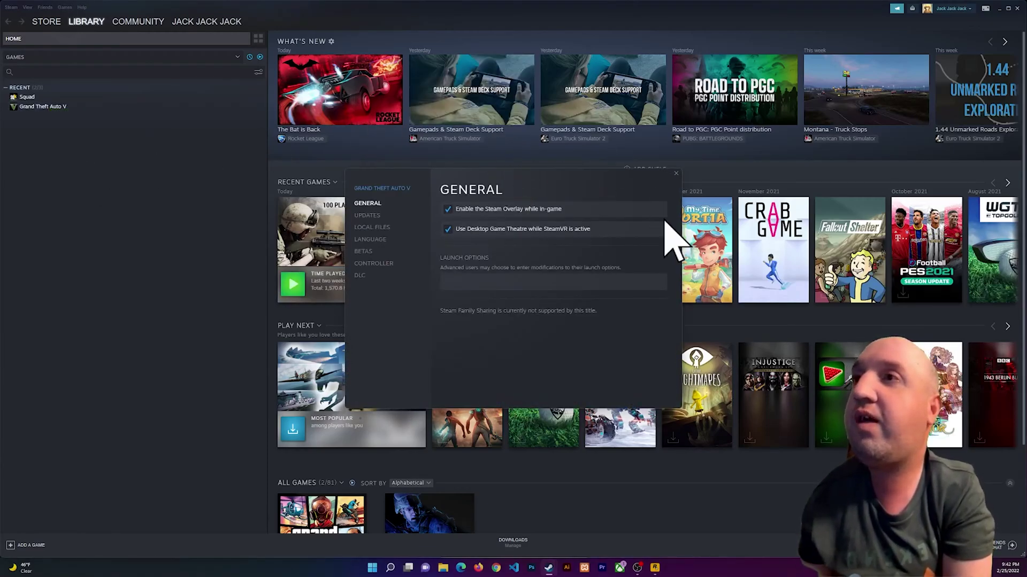
click(368, 217)
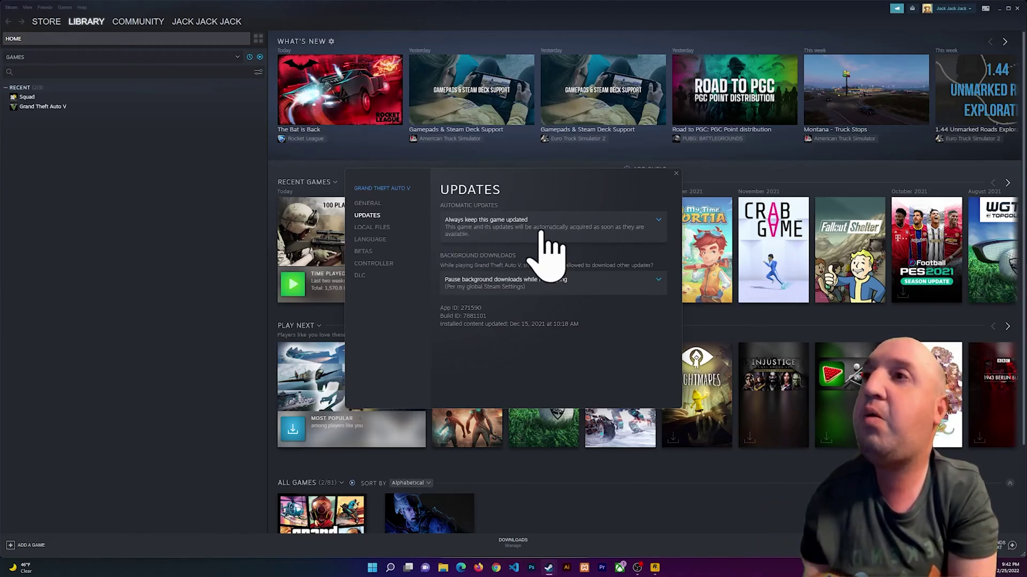
click(374, 230)
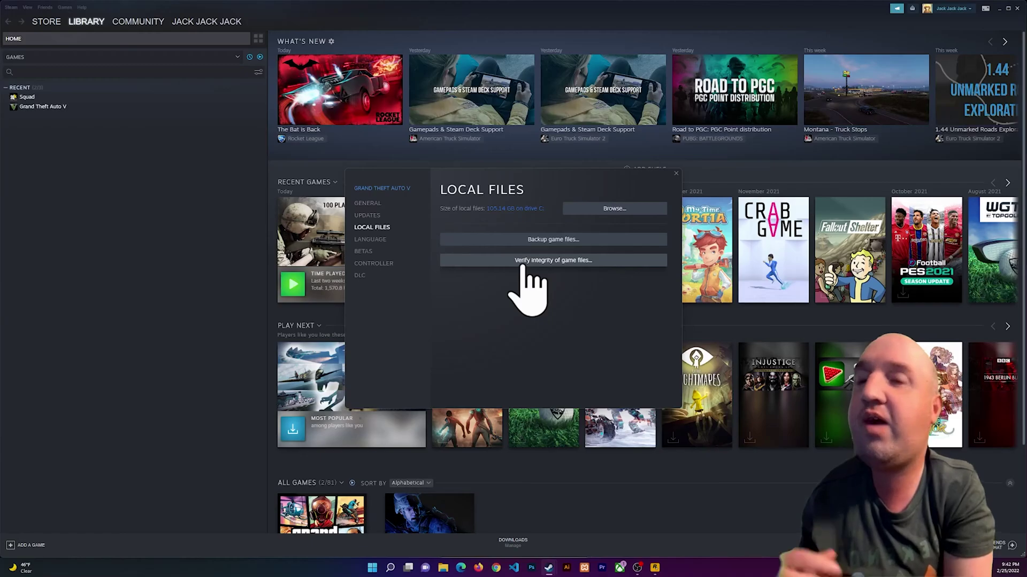
Verify the integrity of Grand Theft Auto V's game files, then close the progress and properties windows
click(525, 261)
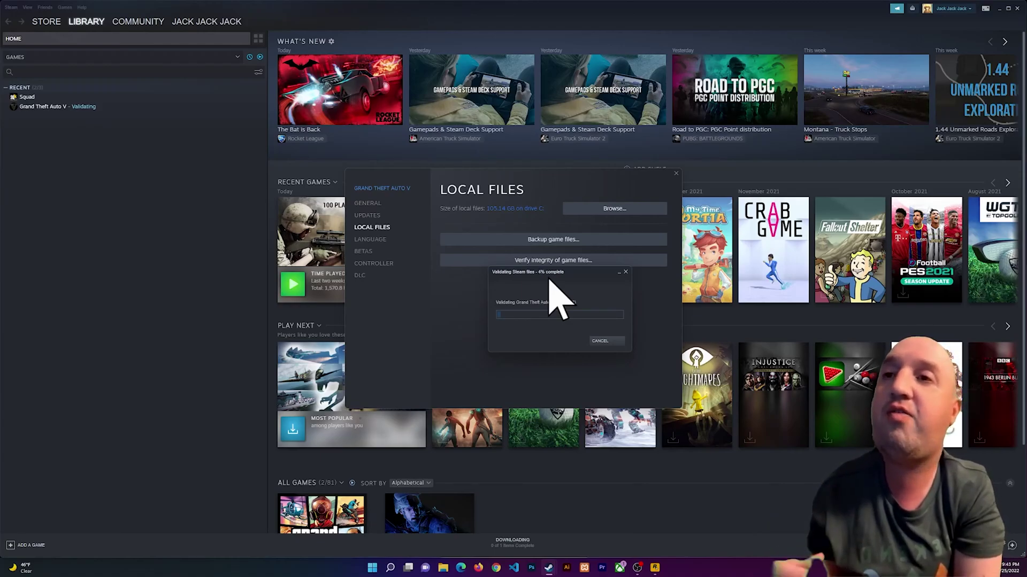
click(626, 273)
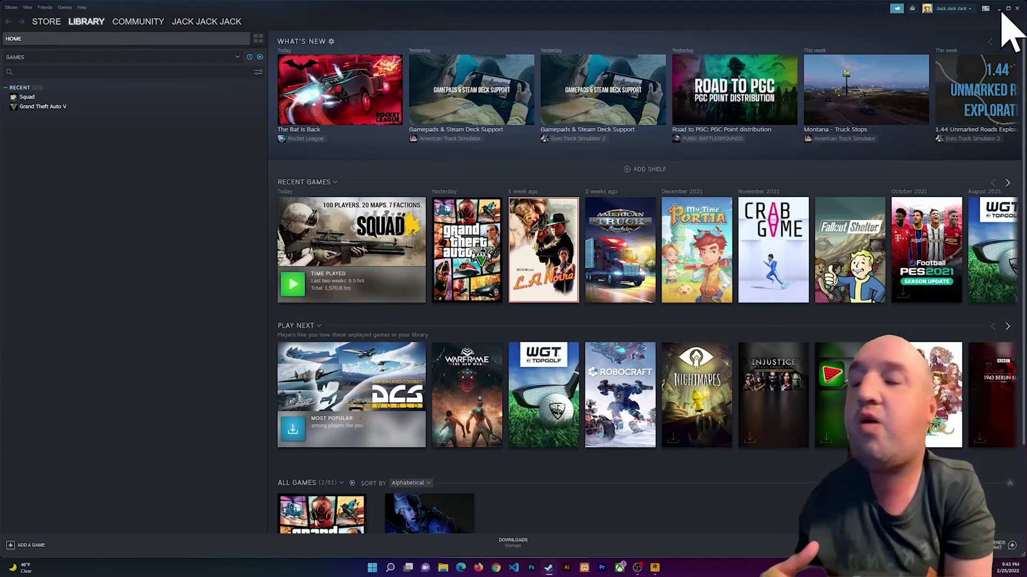
Restore down Steam, close the leftover Local Files dialog, and move the Rockstar launcher up-right
click(1002, 16)
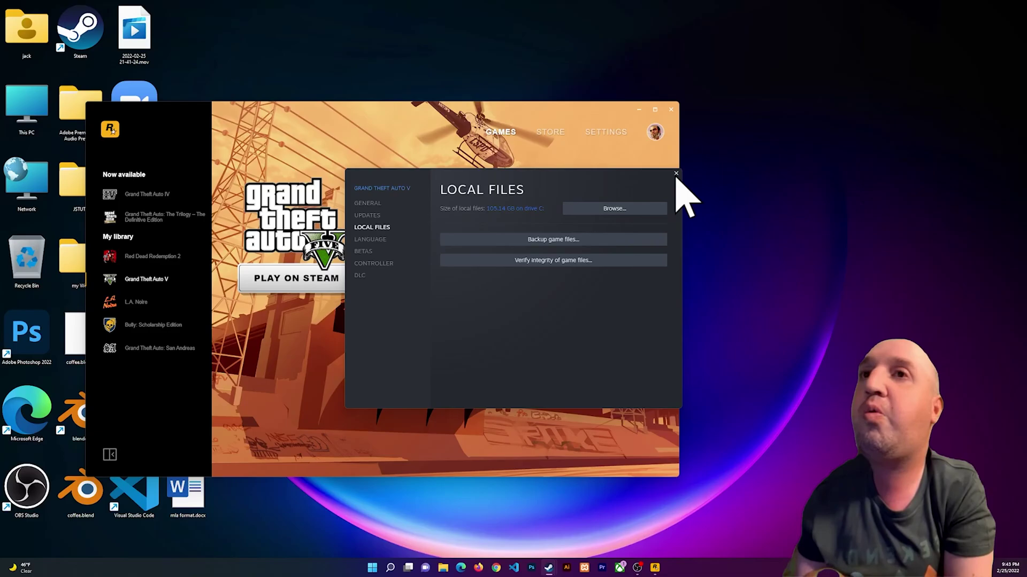
click(676, 173)
mouse_move(401, 108)
mouse_down()
mouse_move(464, 88)
mouse_move(488, 110)
mouse_move(511, 109)
mouse_up()
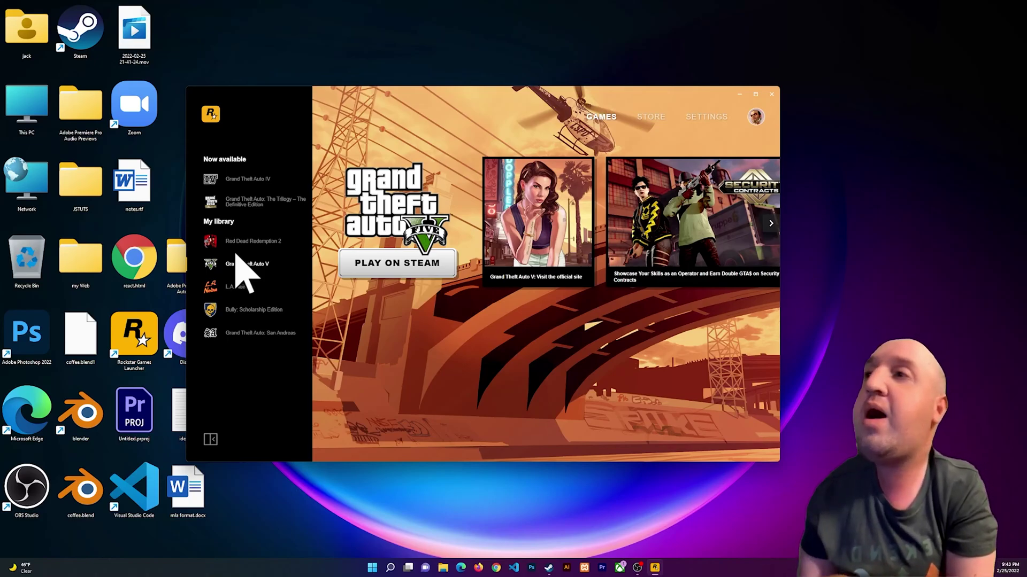
Show Red Dead Redemption 2's game settings from the launcher's Settings page under My installed games
click(706, 121)
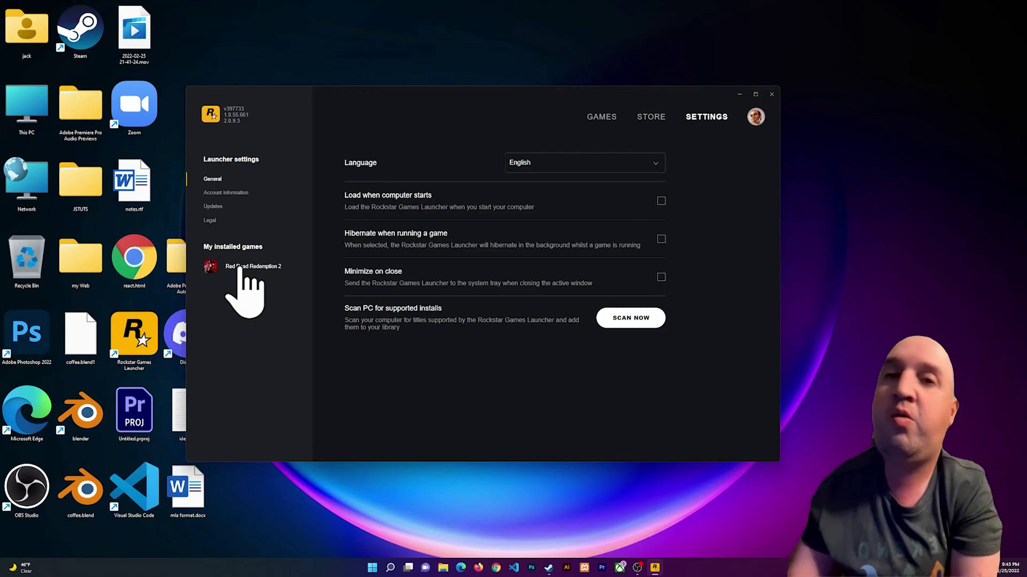
click(241, 270)
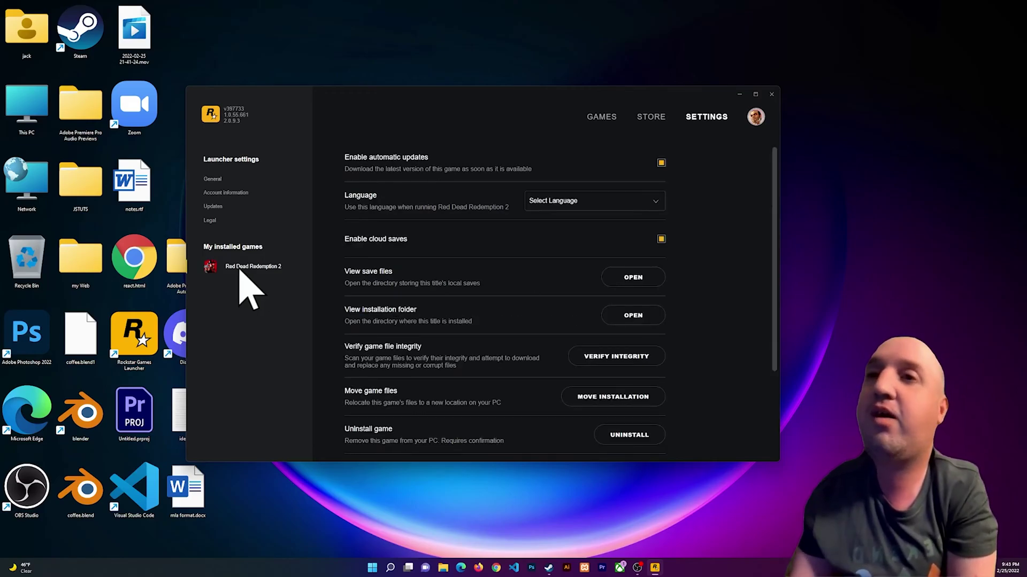